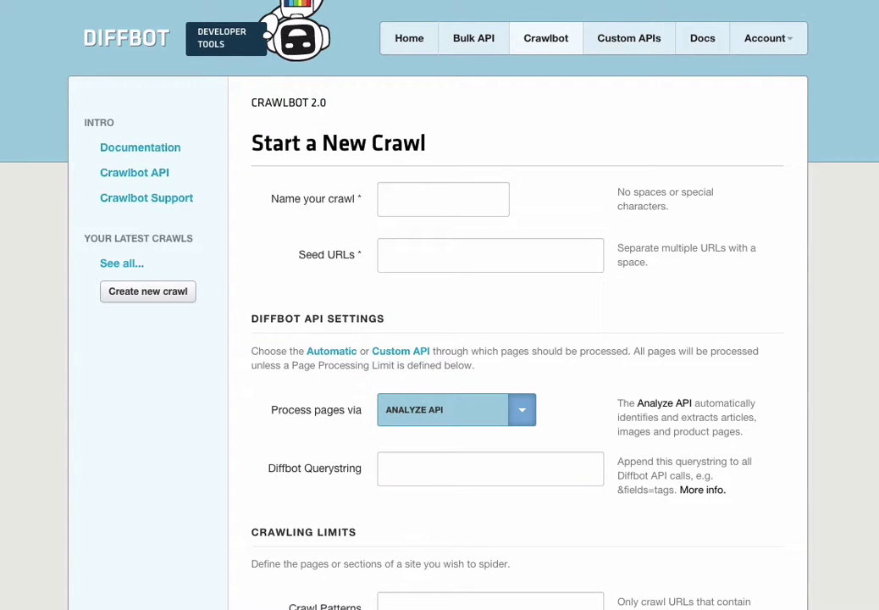
{"action": "left_click", "coordinate": [426, 192]}
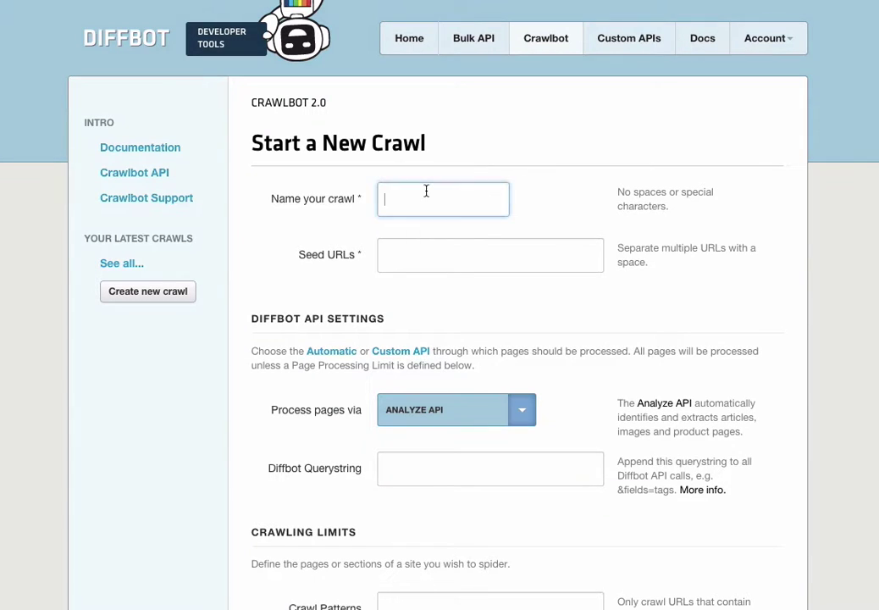
{"action": "type", "text": "DiffbotMarketplace"}
{"action": "left_click", "coordinate": [383, 254]}
{"action": "type", "text": "http://"}
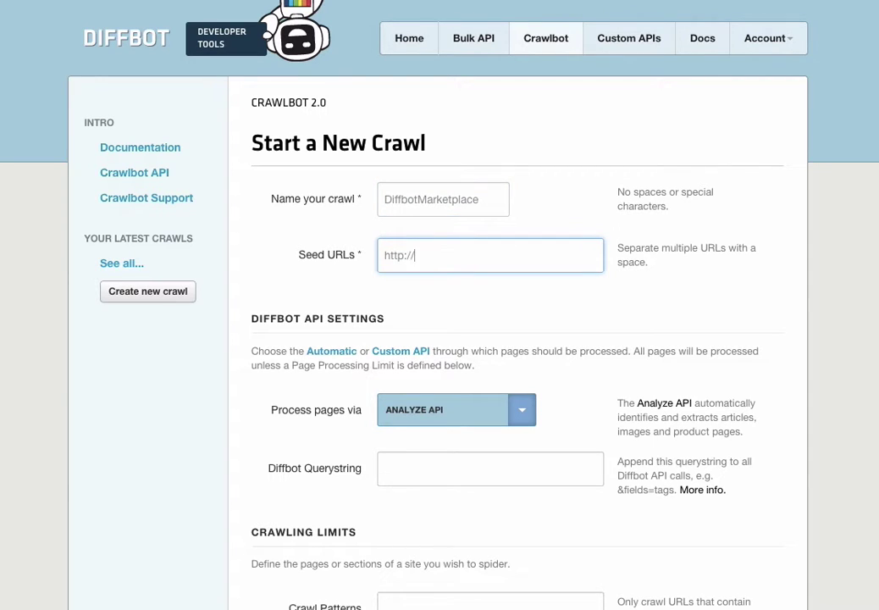
{"action": "type", "text": "www.diffbotmarketplace.com"}
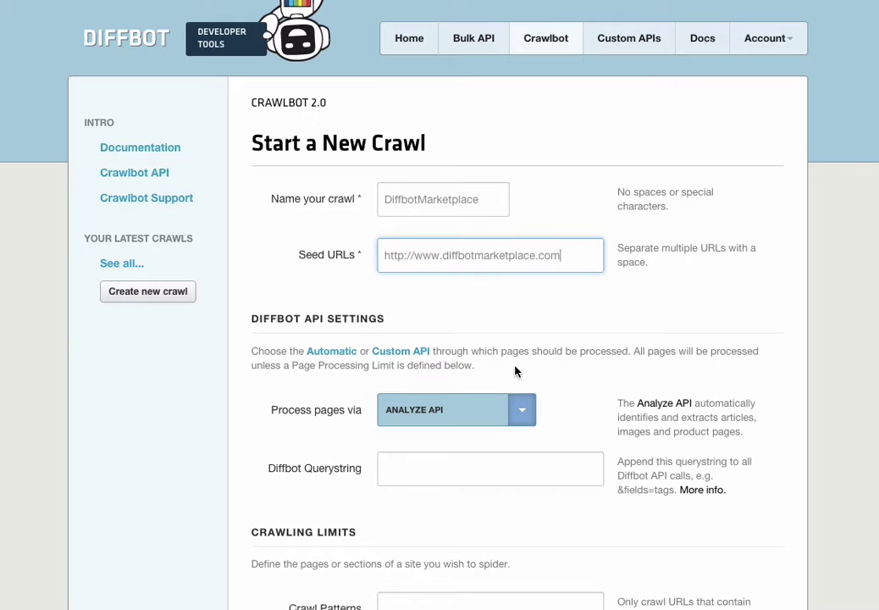
Switch page processing from the Analyze API to the Product API
{"action": "left_click", "coordinate": [522, 412]}
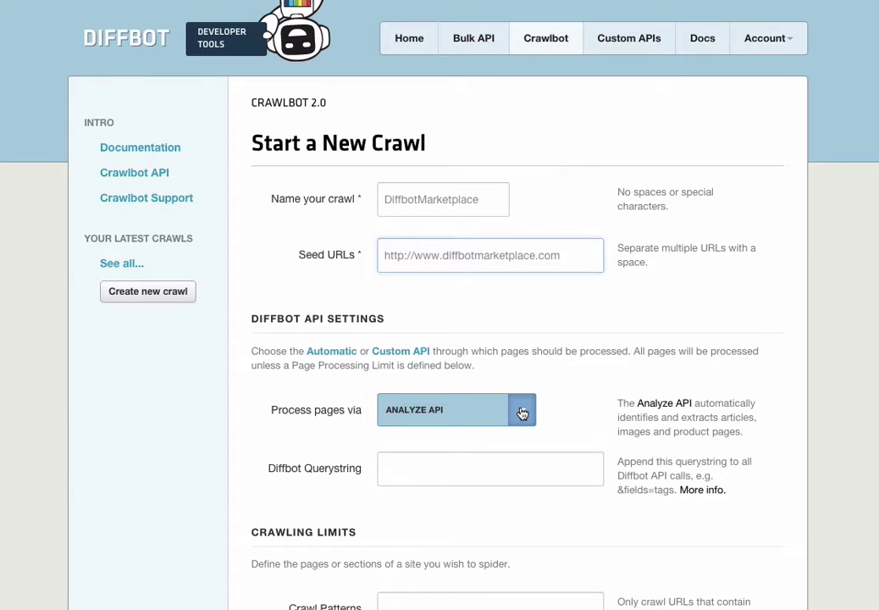
{"action": "scroll", "coordinate": [541, 526], "scroll_direction": "down", "scroll_amount": 1}
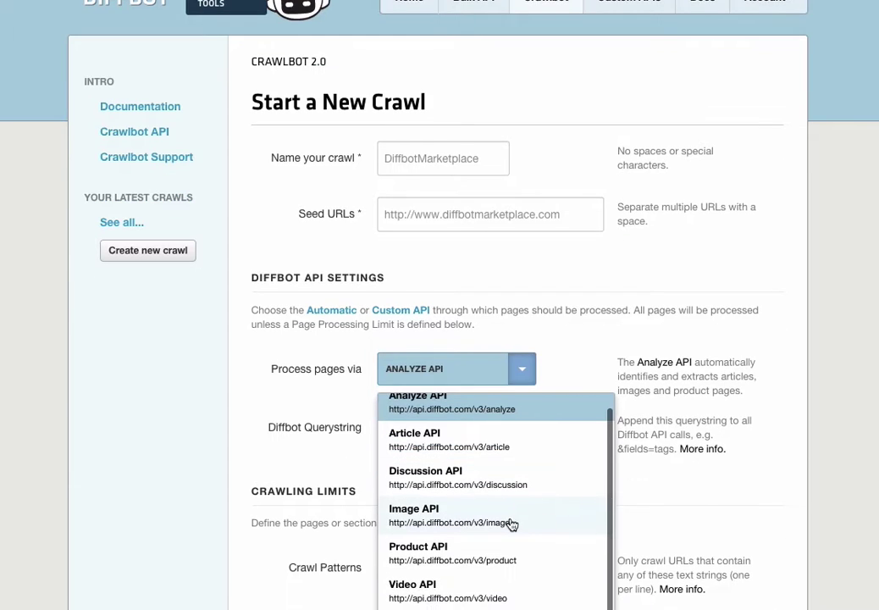
{"action": "left_click", "coordinate": [546, 556]}
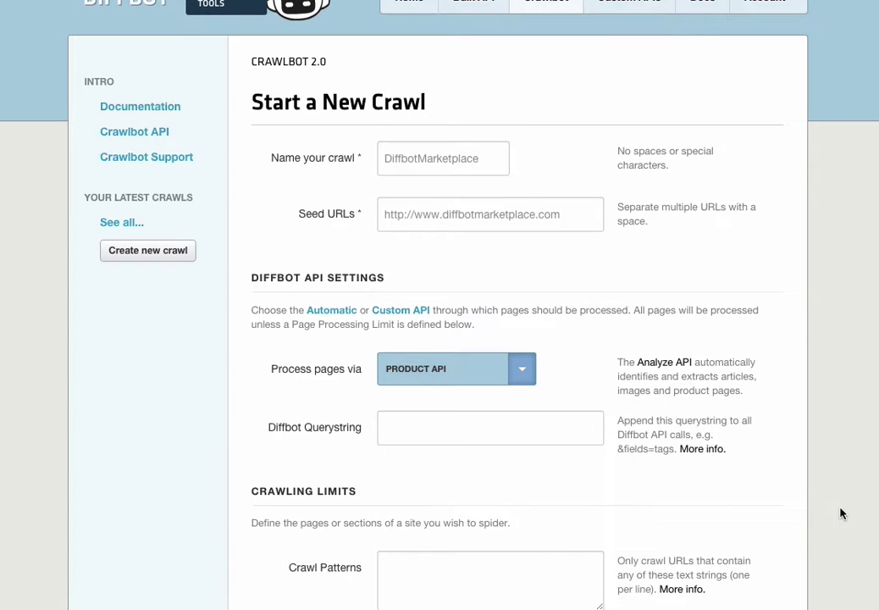
{"action": "scroll", "coordinate": [840, 513], "scroll_direction": "down", "scroll_amount": 5}
{"action": "scroll", "coordinate": [841, 514], "scroll_direction": "down", "scroll_amount": 2}
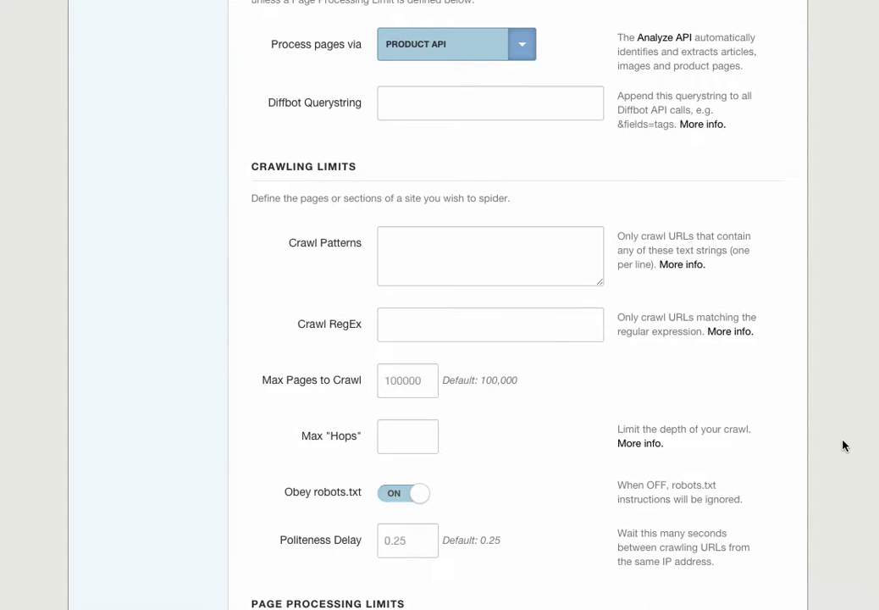
{"action": "scroll", "coordinate": [842, 412], "scroll_direction": "down", "scroll_amount": 3}
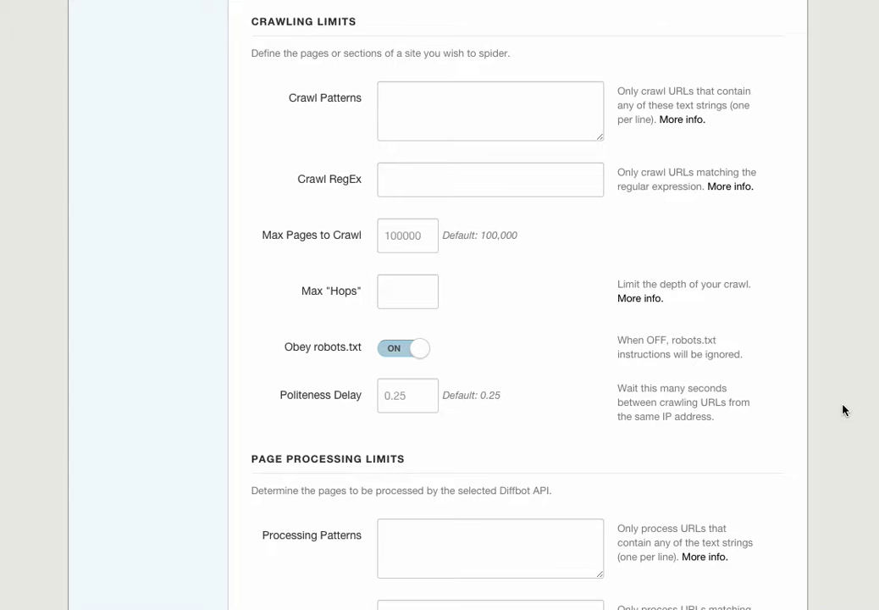
Enter the crawl pattern /shopping/, then replace it with !/articles/ to exclude article URLs
{"action": "left_click", "coordinate": [405, 107]}
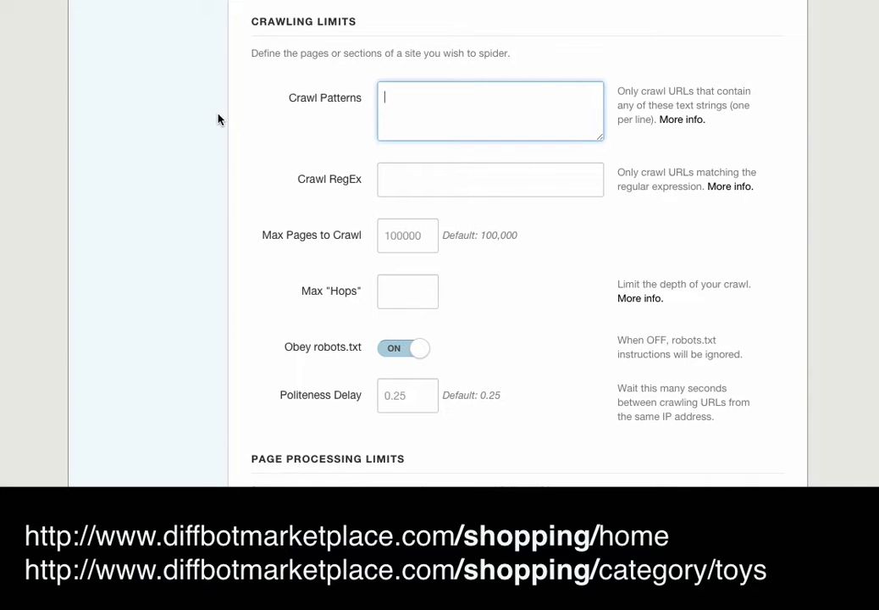
{"action": "type", "text": "/shopping/"}
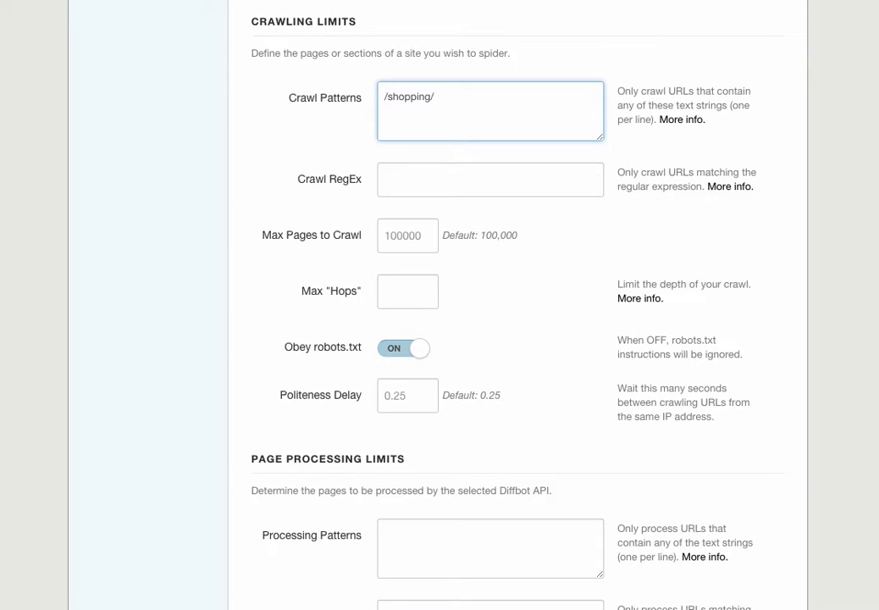
{"action": "key", "text": "ctrl+a"}
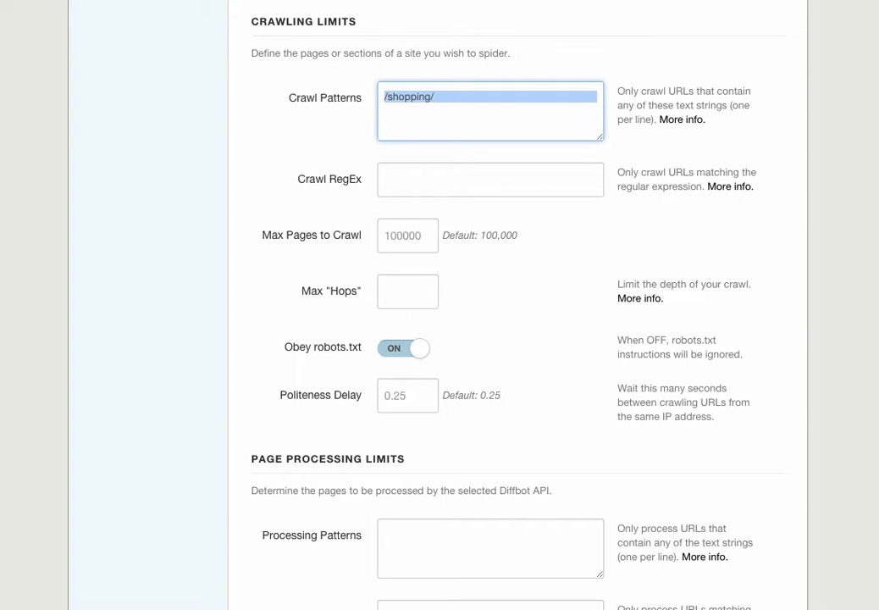
{"action": "key", "text": "BackSpace"}
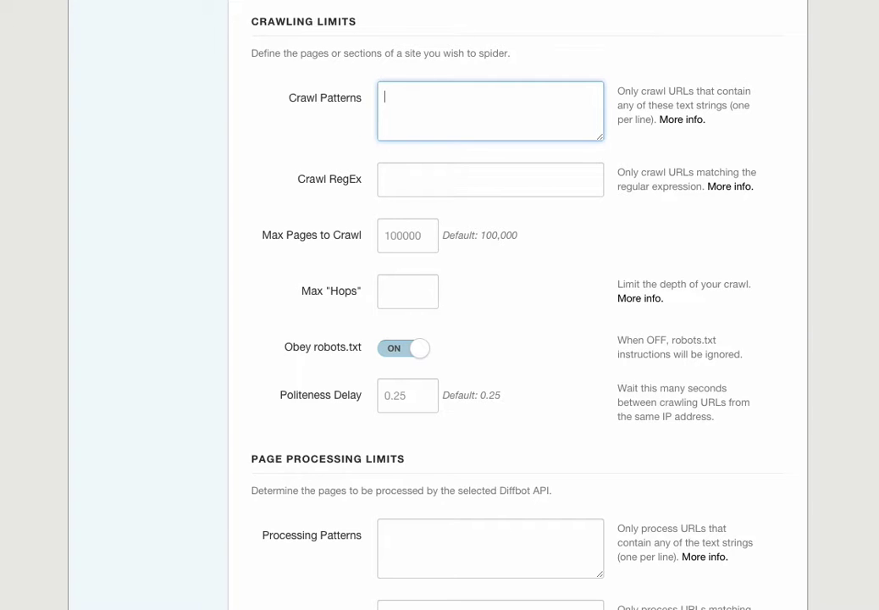
{"action": "type", "text": "/"}
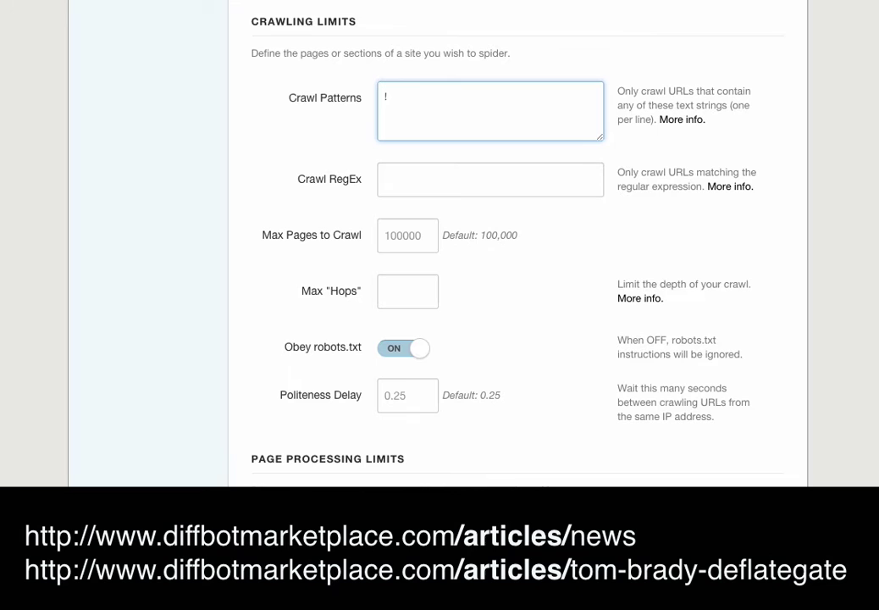
{"action": "type", "text": "/articles/"}
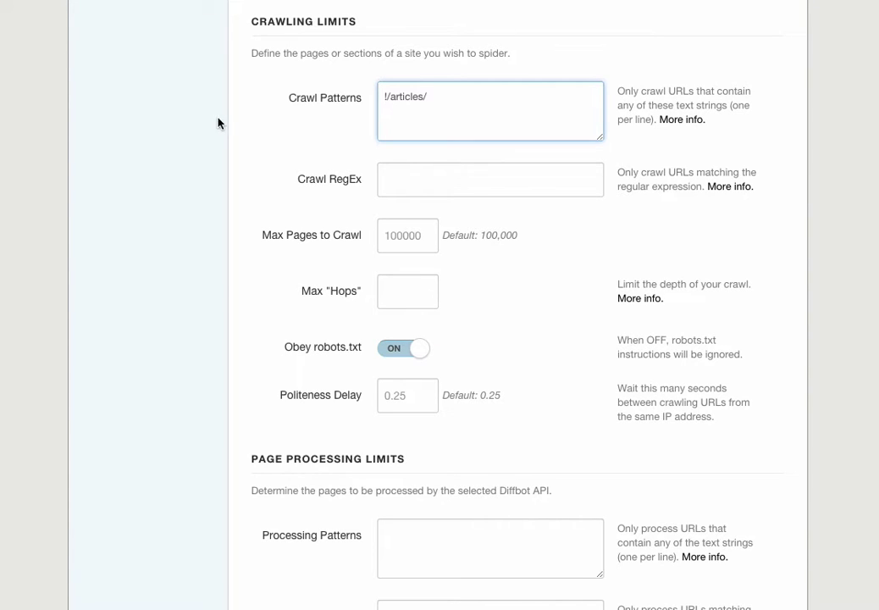
Try Max Hops values 2 and 5, deleting each so the depth limit stays empty
{"action": "left_click", "coordinate": [397, 176]}
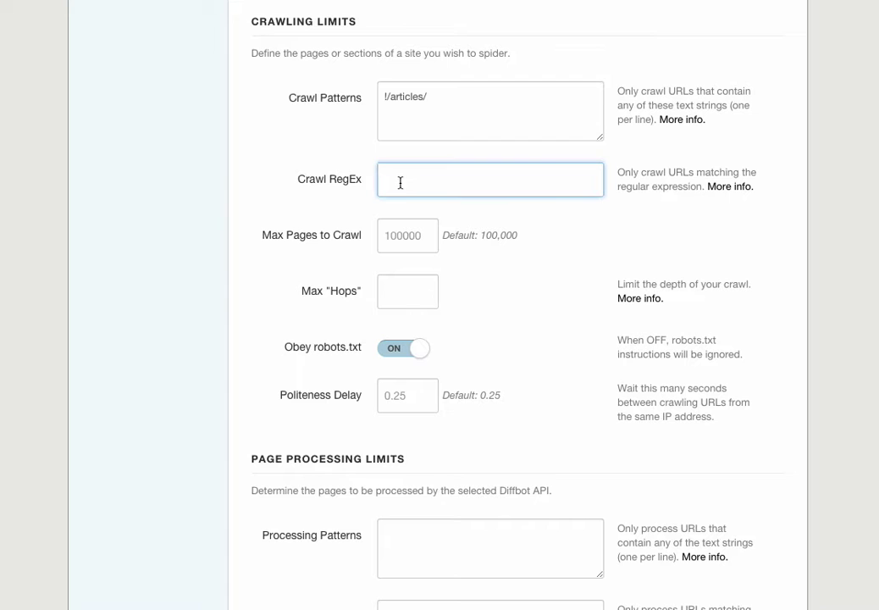
{"action": "scroll", "coordinate": [593, 300], "scroll_direction": "down", "scroll_amount": 2}
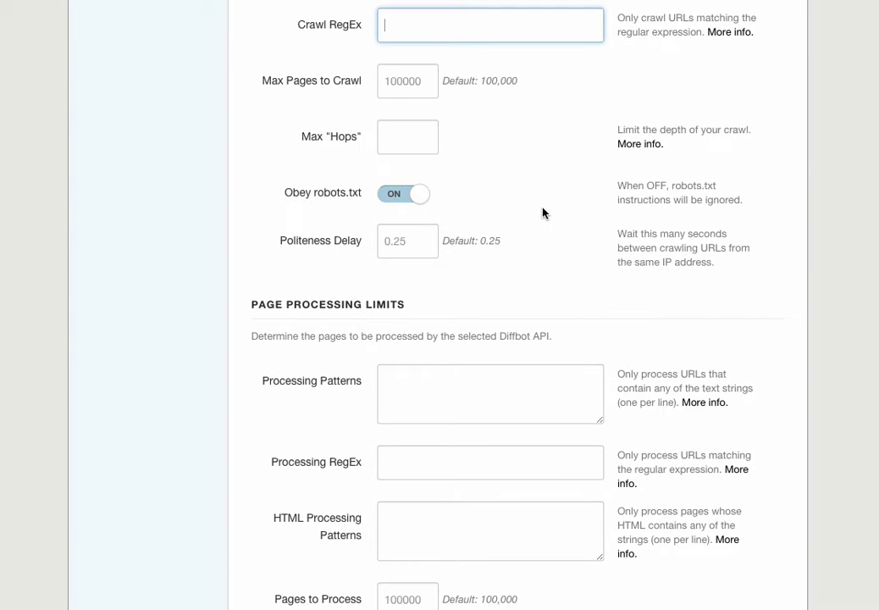
{"action": "scroll", "coordinate": [541, 212], "scroll_direction": "down", "scroll_amount": 2}
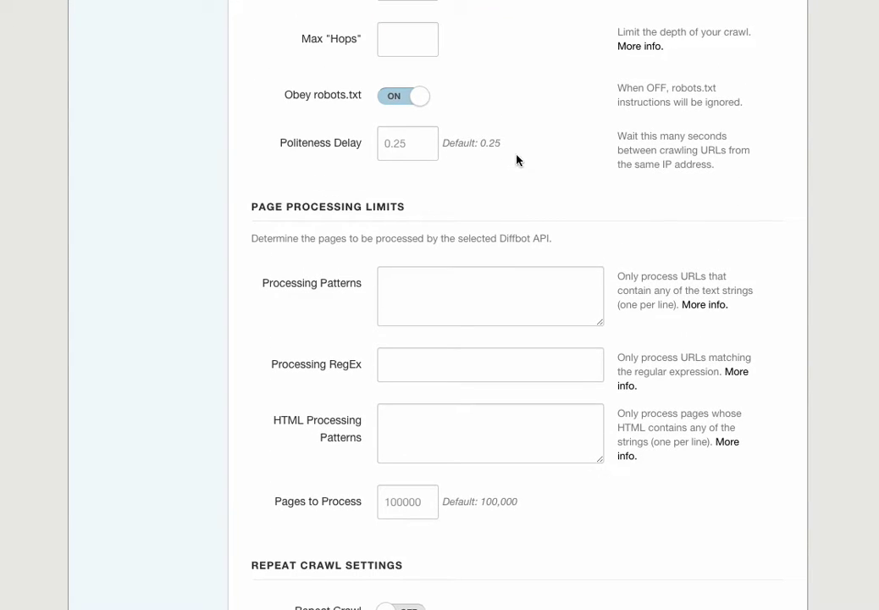
{"action": "left_click", "coordinate": [392, 37]}
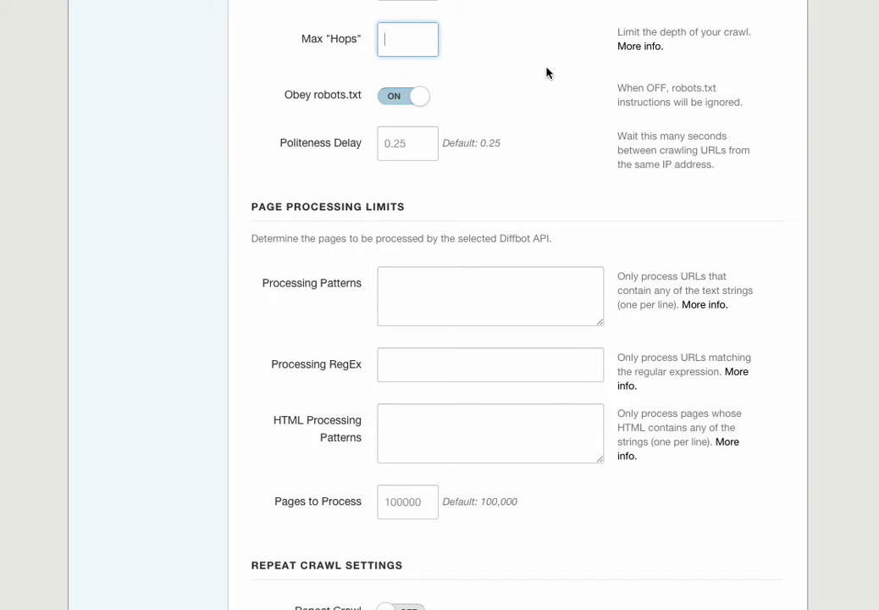
{"action": "type", "text": "2"}
{"action": "key", "text": "BackSpace"}
{"action": "type", "text": "5"}
{"action": "key", "text": "BackSpace"}
{"action": "scroll", "coordinate": [726, 292], "scroll_direction": "down", "scroll_amount": 5}
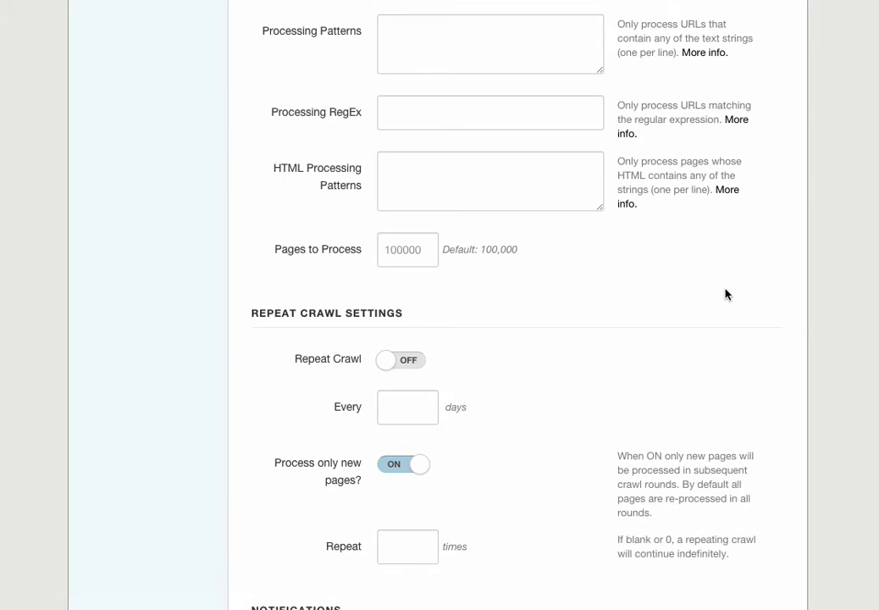
{"action": "scroll", "coordinate": [726, 294], "scroll_direction": "up", "scroll_amount": 1}
Enter productId= as the URL processing pattern
{"action": "scroll", "coordinate": [725, 293], "scroll_direction": "up", "scroll_amount": 1}
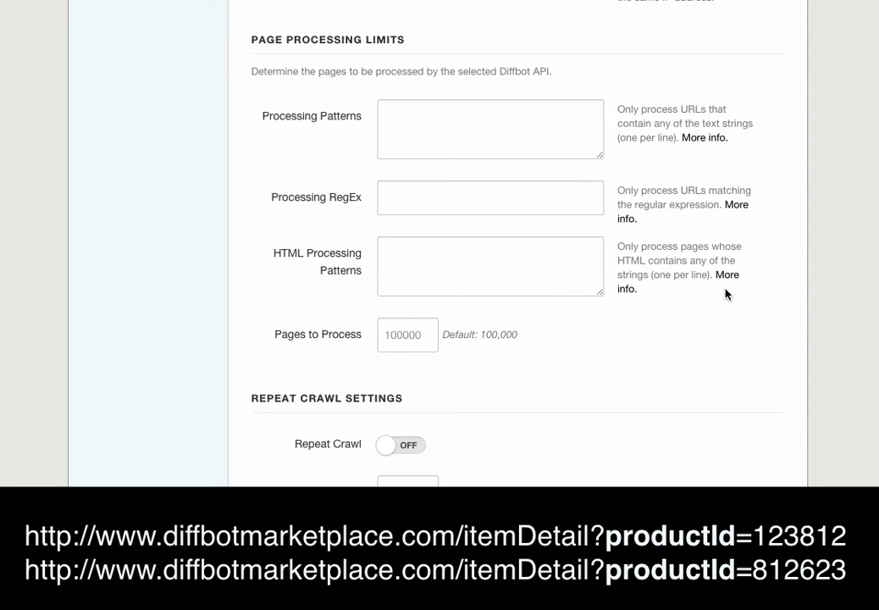
{"action": "left_click", "coordinate": [429, 135]}
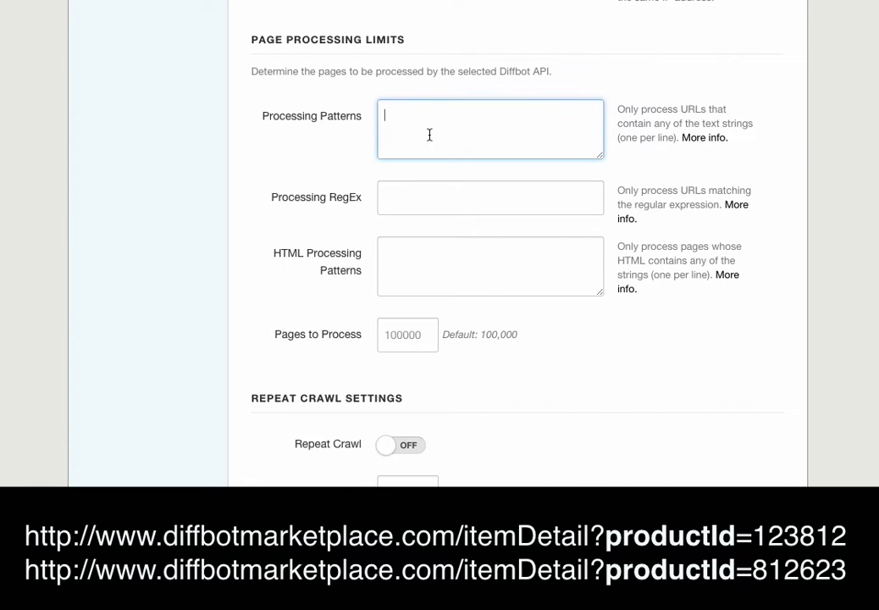
{"action": "type", "text": "productId="}
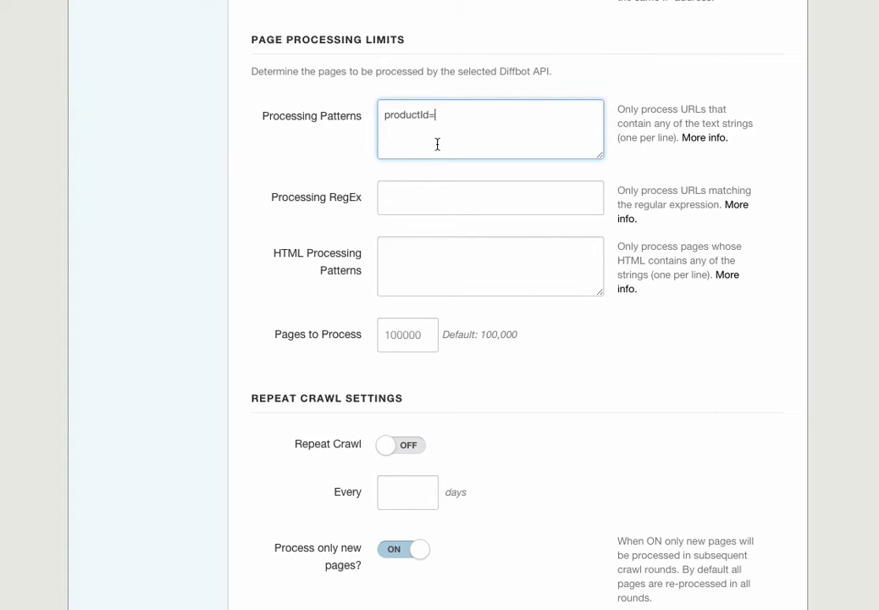
Enter HTML processing patterns <h1>Robot, Robot</h1> and <h1>Computer Vision on separate lines
{"action": "left_click", "coordinate": [426, 265]}
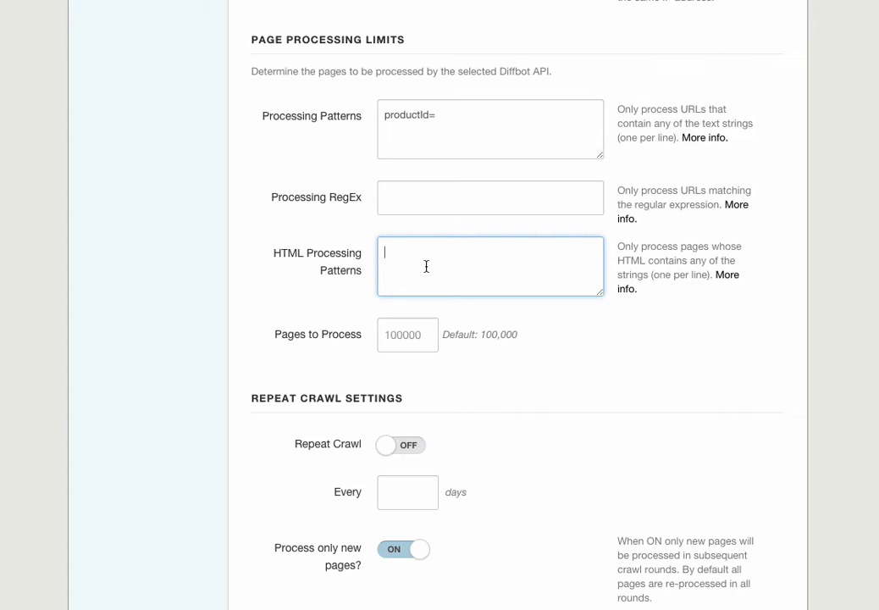
{"action": "type", "text": "<h1>"}
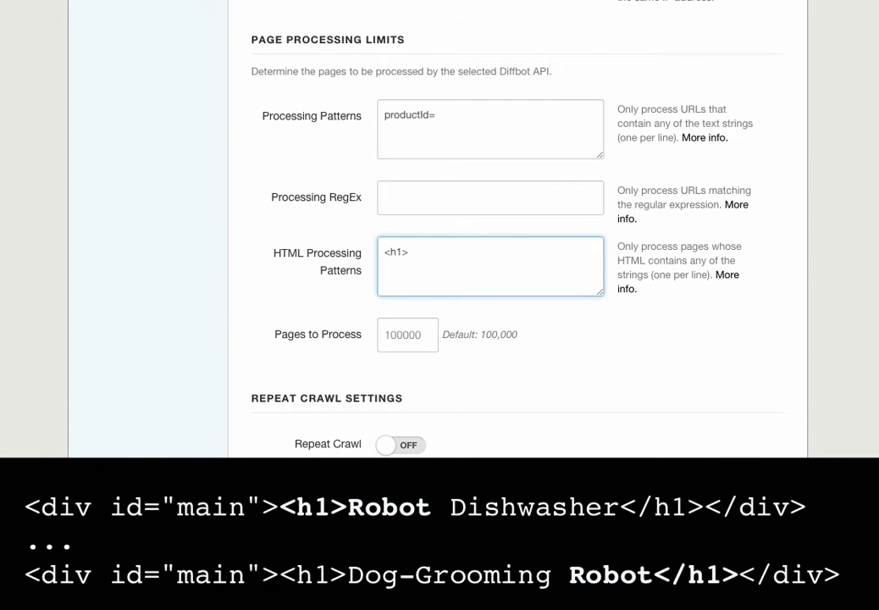
{"action": "type", "text": "Robot"}
{"action": "key", "text": "Return"}
{"action": "type", "text": "Robot</h1>"}
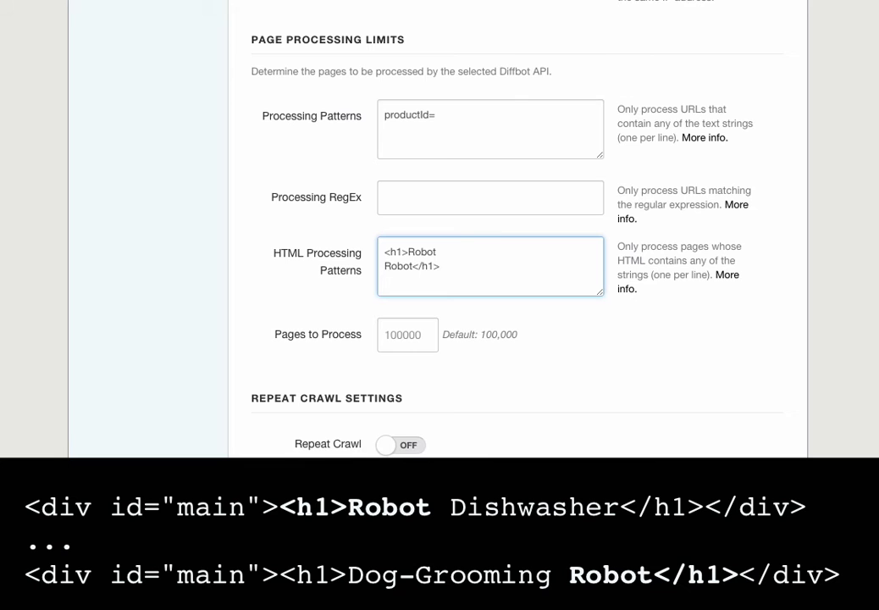
{"action": "key", "text": "Return"}
{"action": "type", "text": "<h1>Computer Vision"}
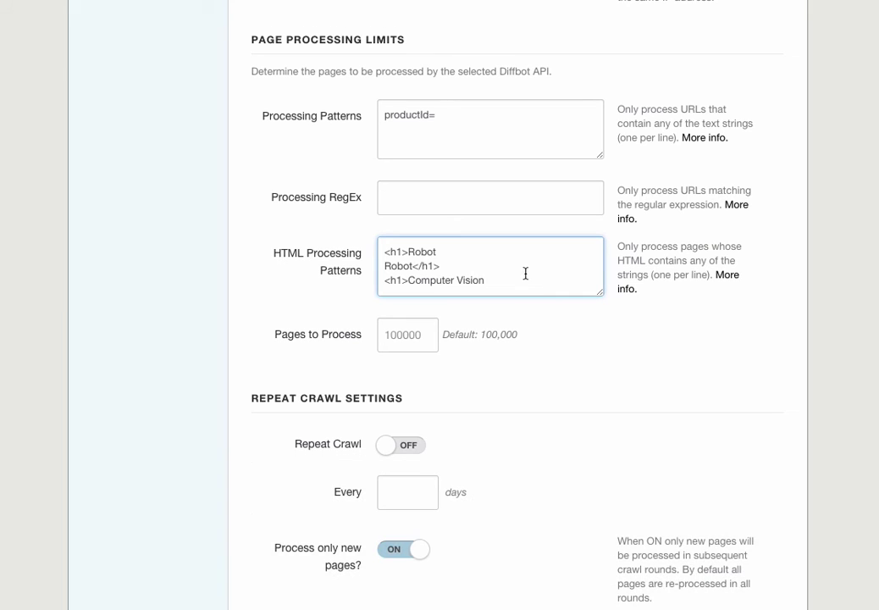
Turn Repeat Crawl on with a 3-day interval between rounds
{"action": "scroll", "coordinate": [525, 273], "scroll_direction": "down", "scroll_amount": 3}
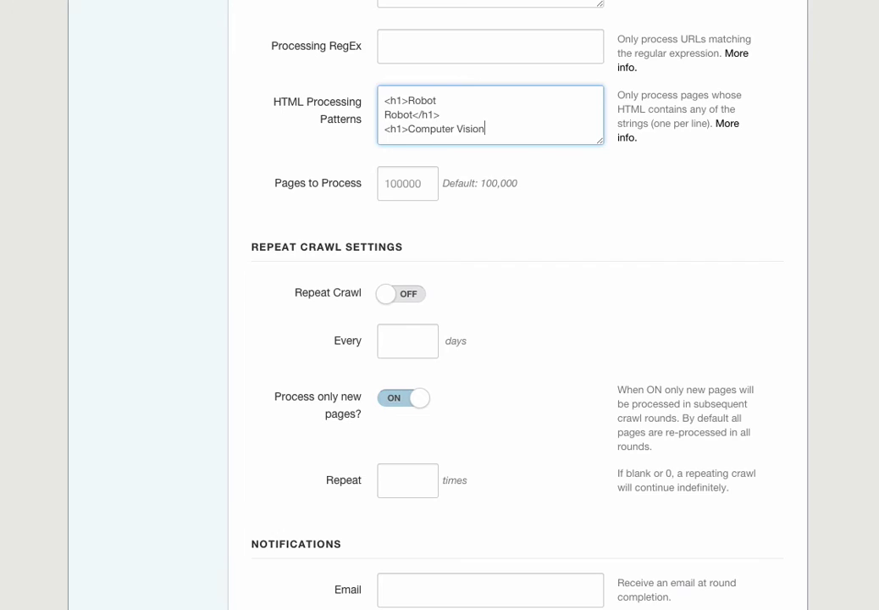
{"action": "scroll", "coordinate": [525, 305], "scroll_direction": "down", "scroll_amount": 4}
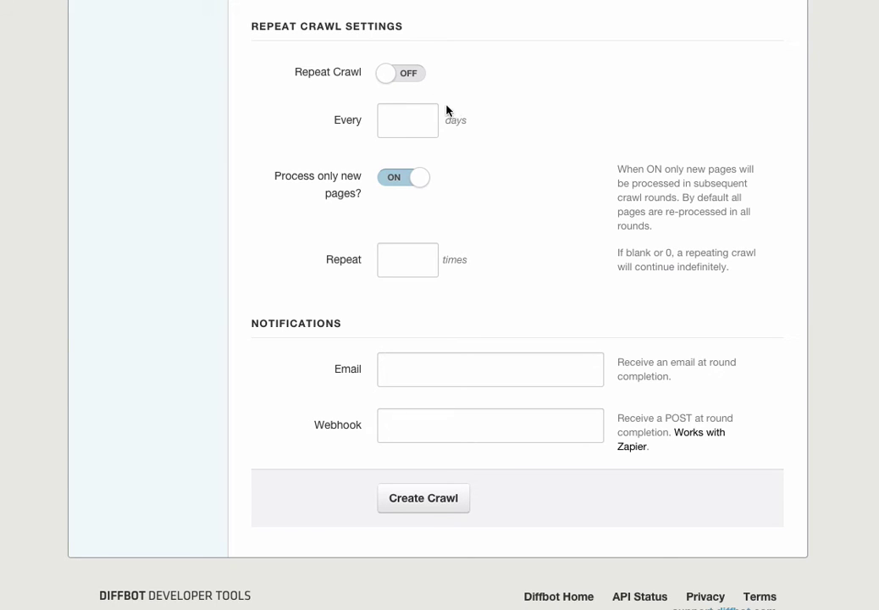
{"action": "left_click", "coordinate": [411, 78]}
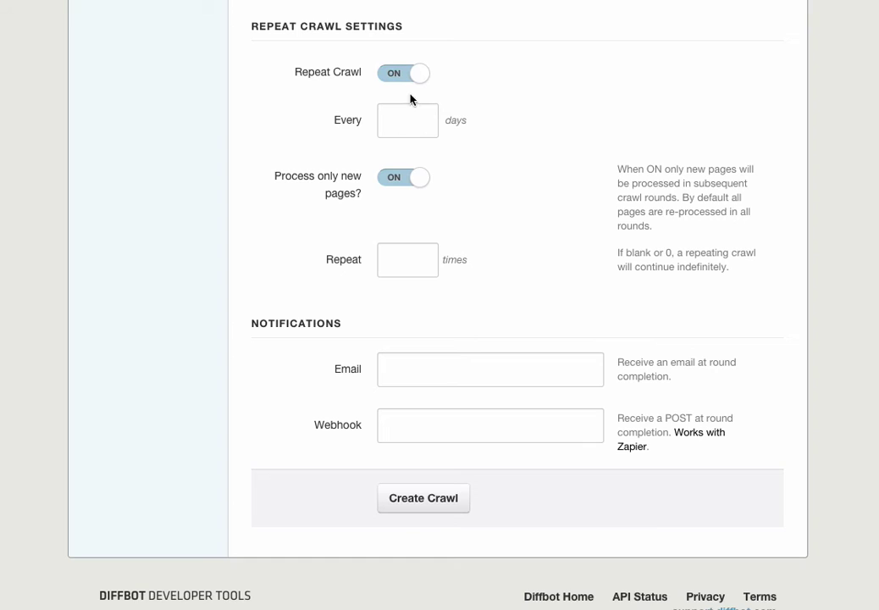
{"action": "left_click", "coordinate": [409, 122]}
{"action": "type", "text": "3"}
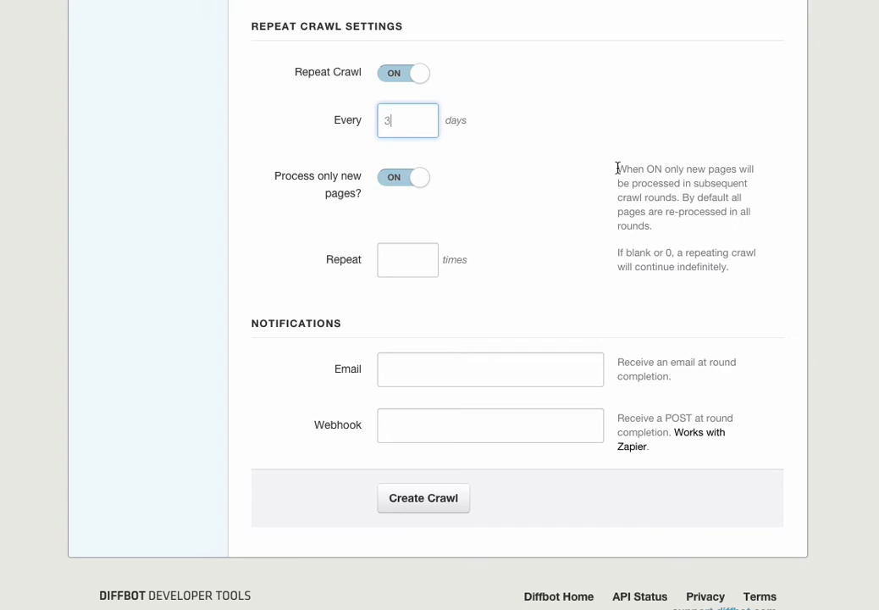
{"action": "left_click_drag", "start_coordinate": [617, 168], "coordinate": [660, 225]}
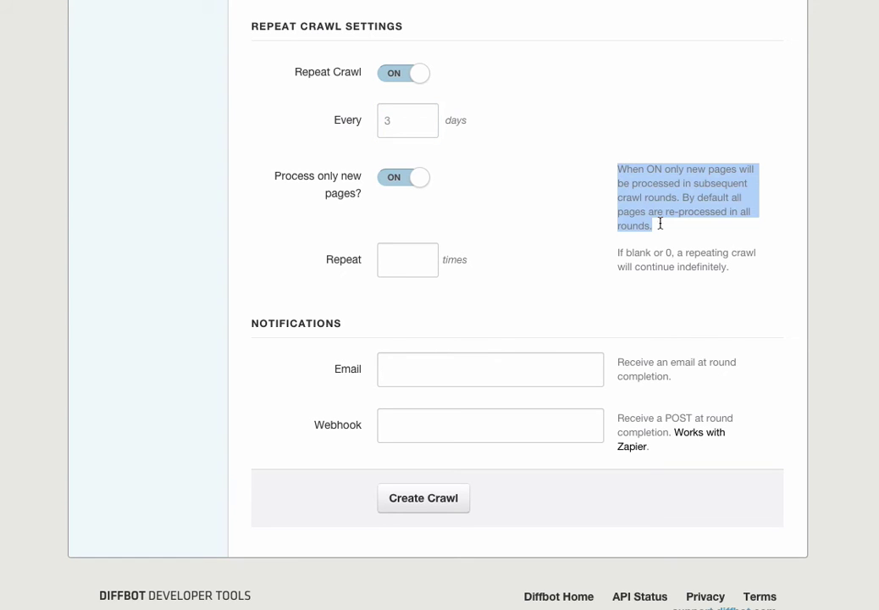
Set Repeat times to 0 for unlimited rounds and enter the diffbot.com webhook completion URL
{"action": "left_click", "coordinate": [428, 252]}
{"action": "type", "text": "0"}
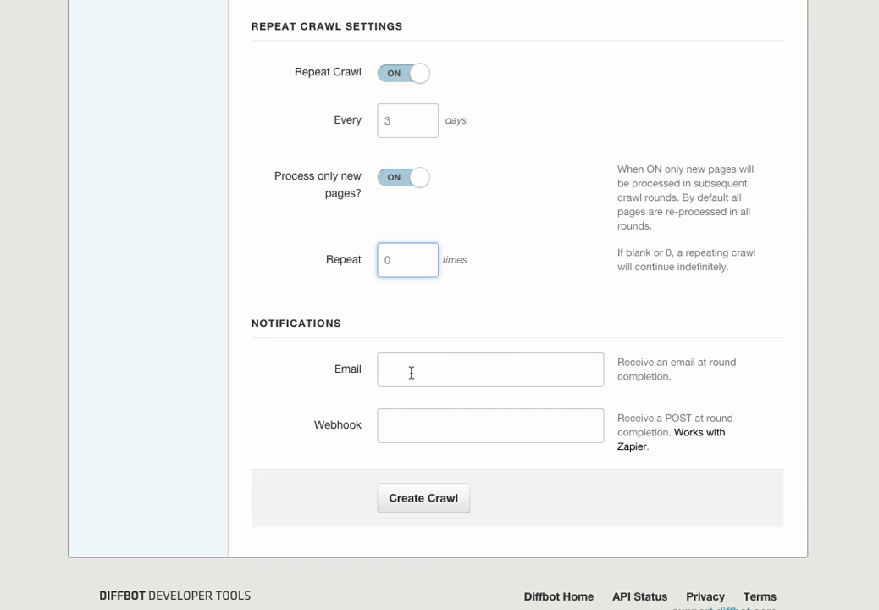
{"action": "left_click", "coordinate": [411, 423]}
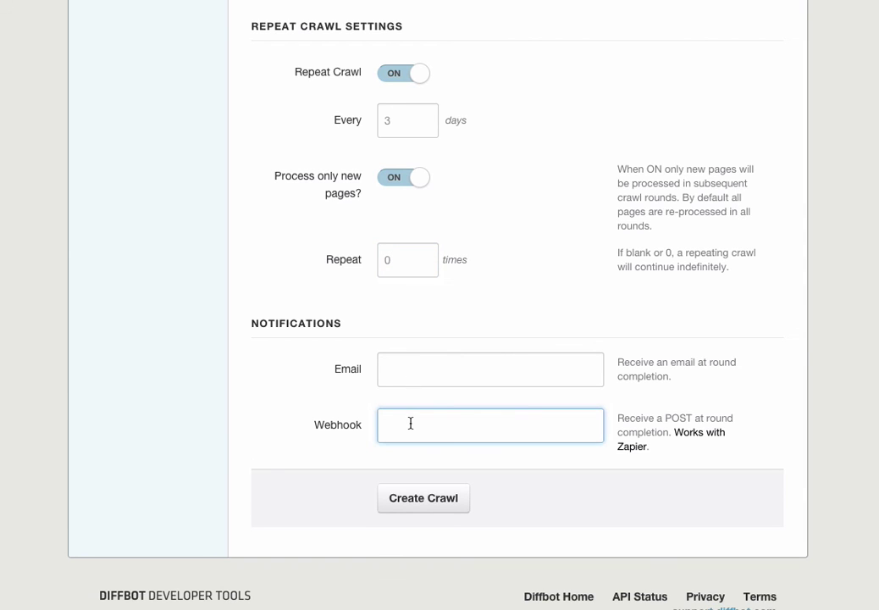
{"action": "type", "text": "http://webhooks.diffbot.com/"}
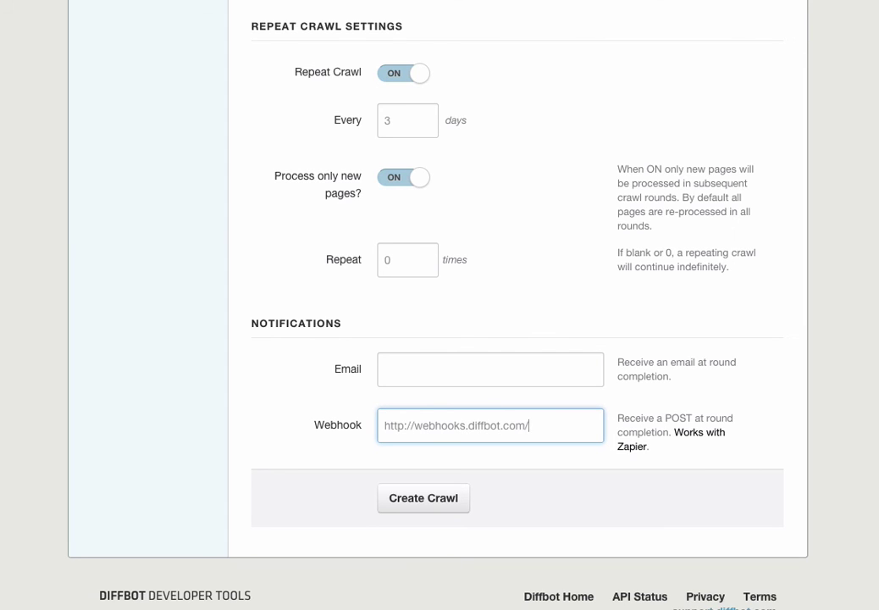
{"action": "type", "text": "17216/complete"}
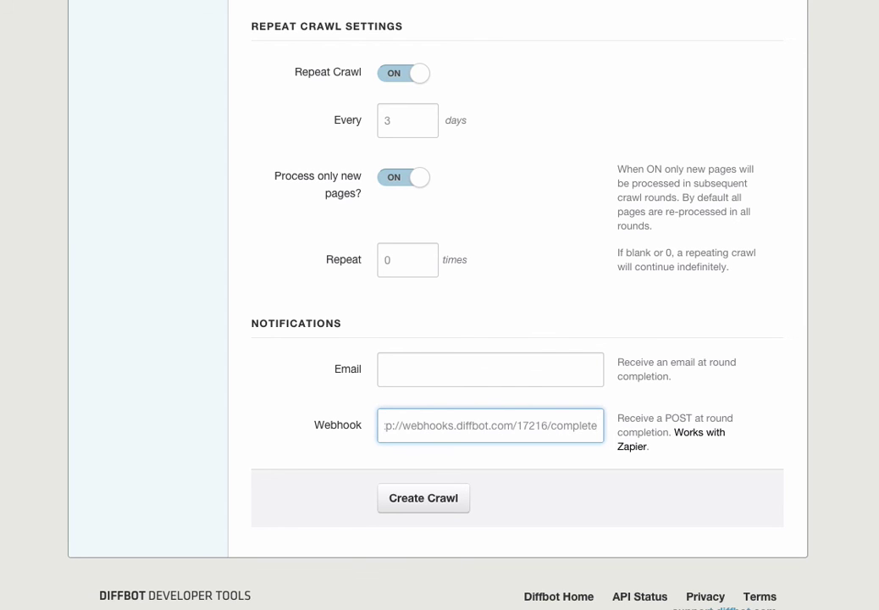